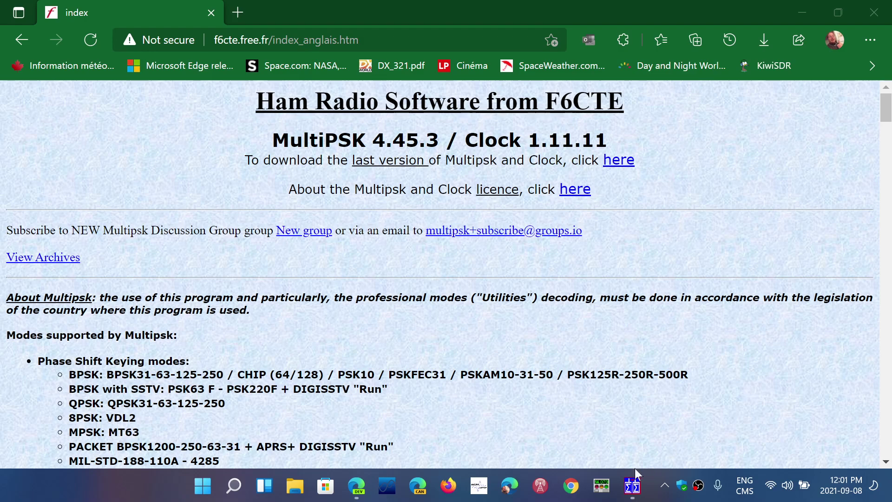
# Step: Launch MultiPSK, enter its RX/TX screen in BPSK31, and dismiss the Frequencies.TXT QRGs list
pyautogui.click(632, 486)
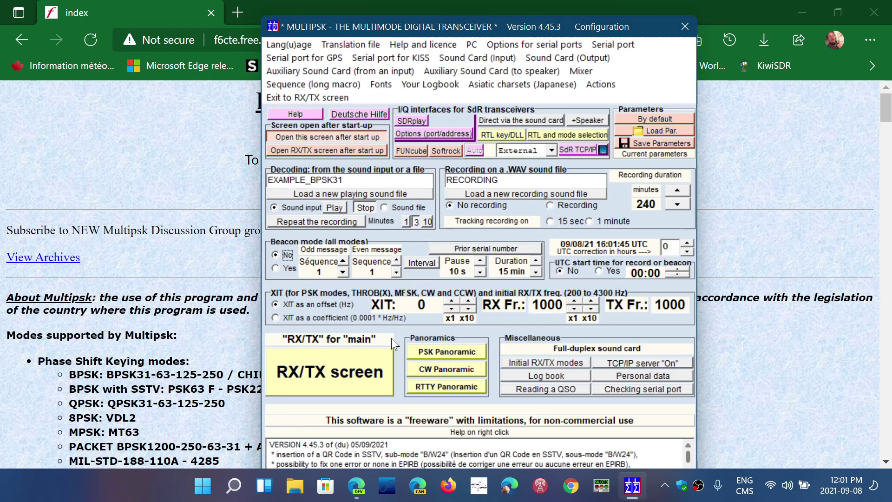
pyautogui.click(324, 377)
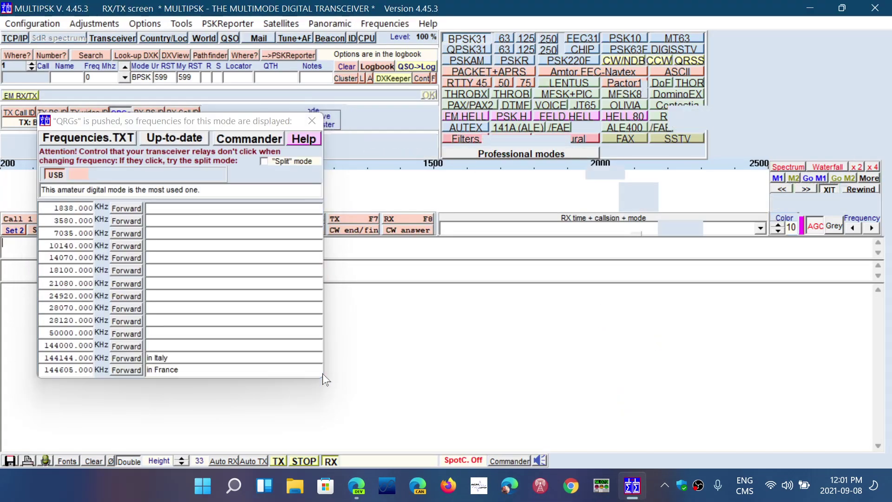
pyautogui.click(312, 121)
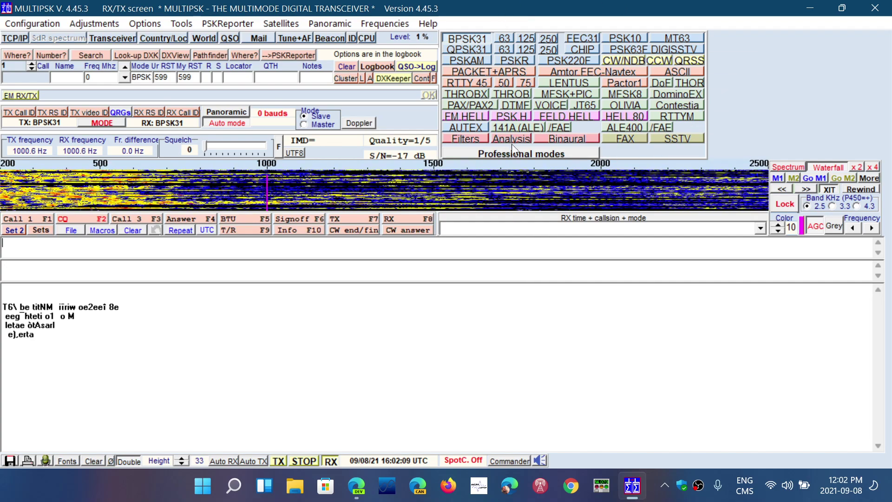
pyautogui.click(538, 150)
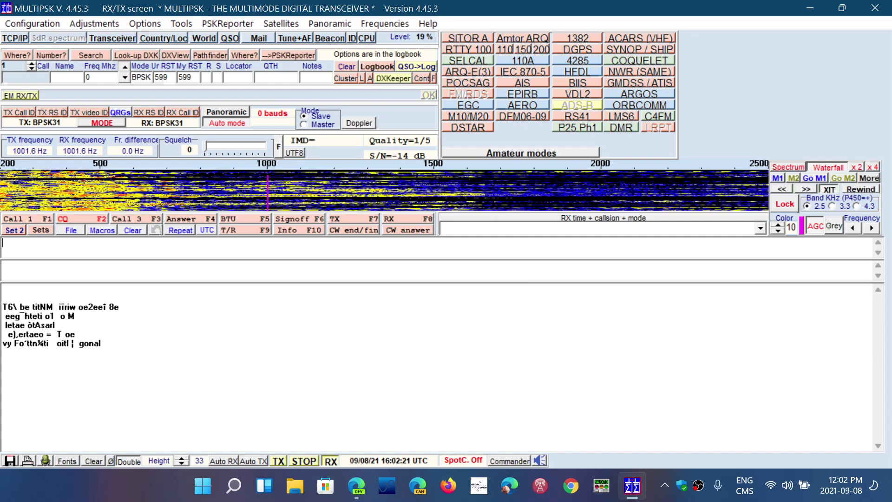
pyautogui.click(521, 155)
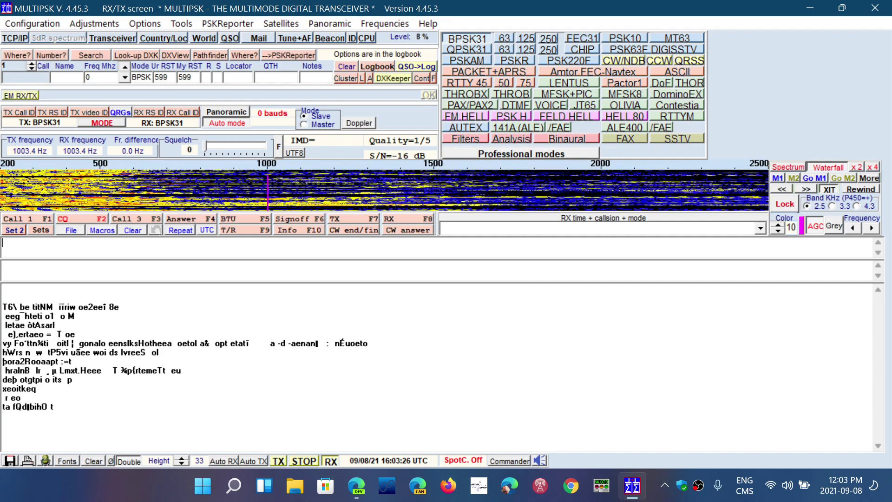
# Step: Quit MultiPSK and confirm, leaving Edge on the F6CTE download page
pyautogui.click(876, 8)
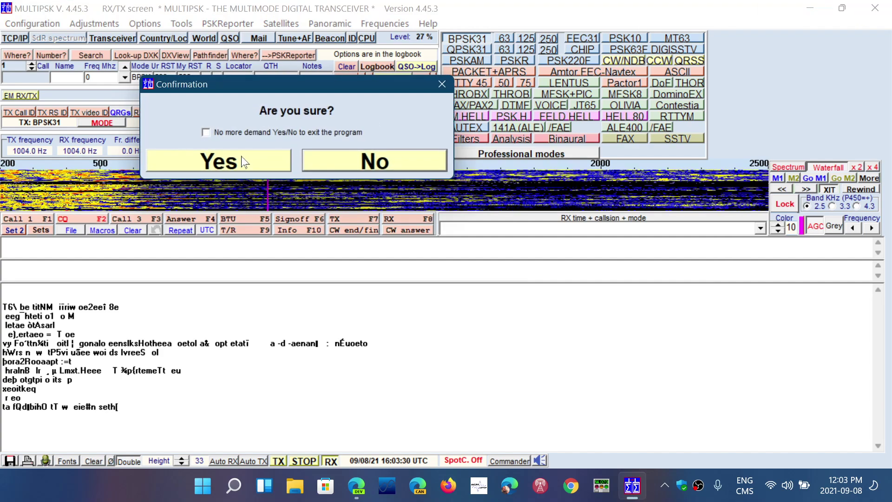
pyautogui.click(219, 160)
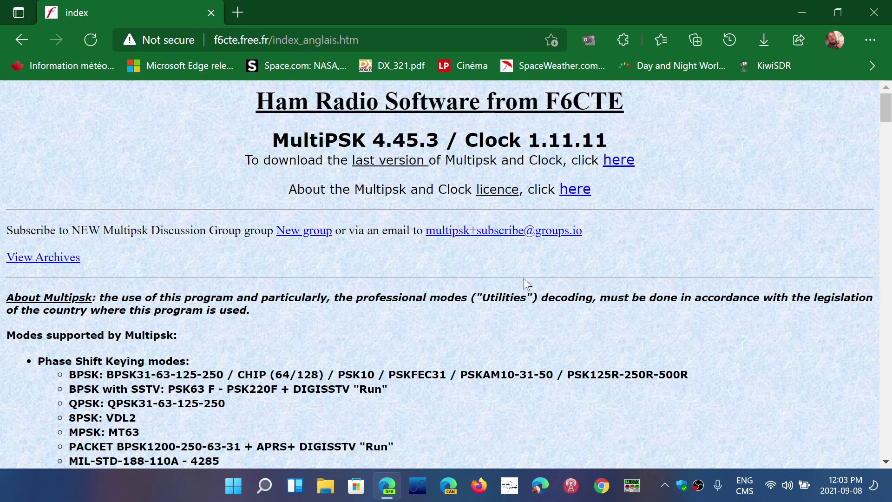